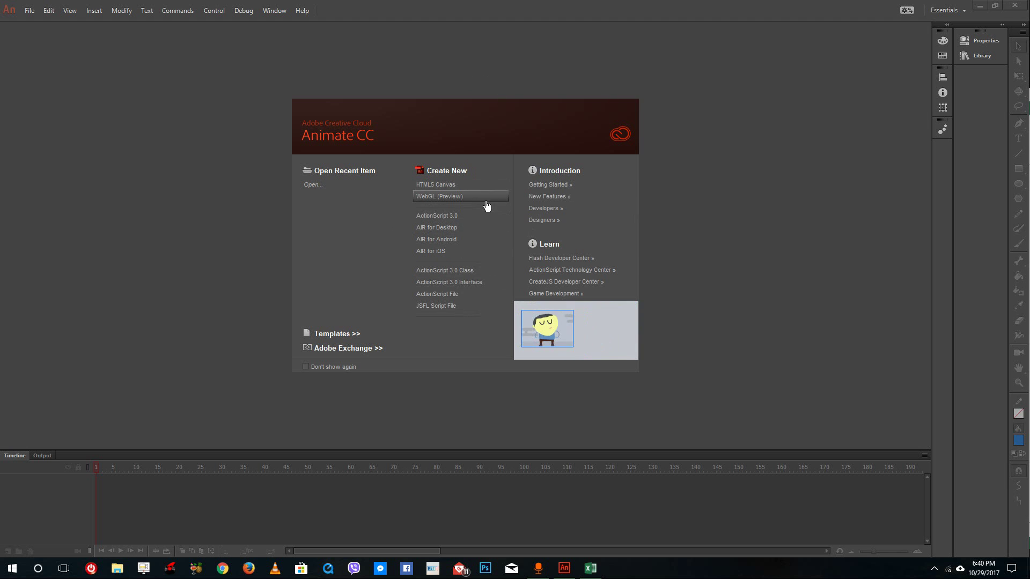
Create a new HTML5 Canvas document, Untitled-4, from the Welcome screen.
{"action": "left_click", "coordinate": [455, 183]}
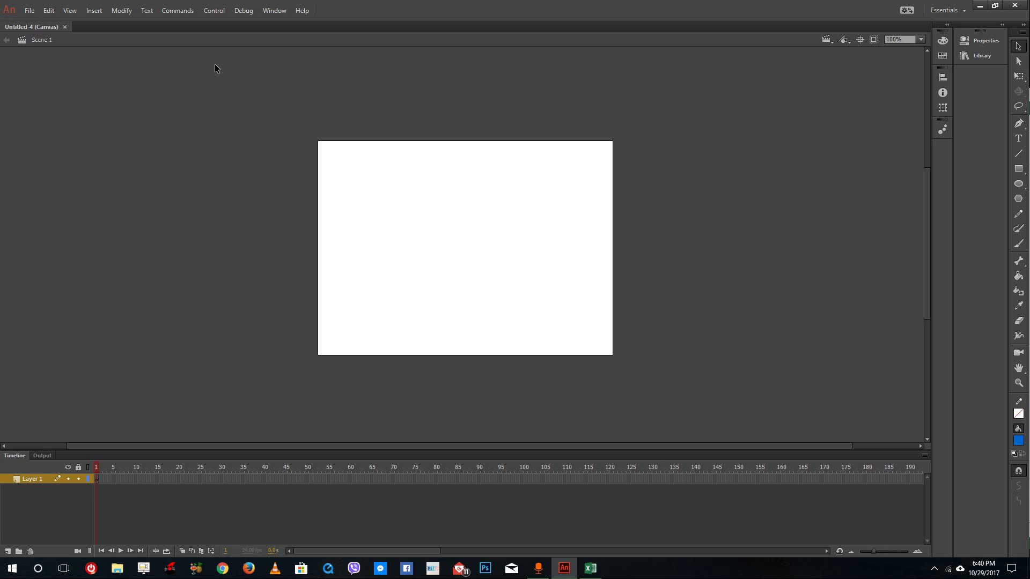
Browse the Commands menu and dismiss it without choosing anything.
{"action": "left_click", "coordinate": [146, 11]}
{"action": "mouse_move", "coordinate": [178, 11]}
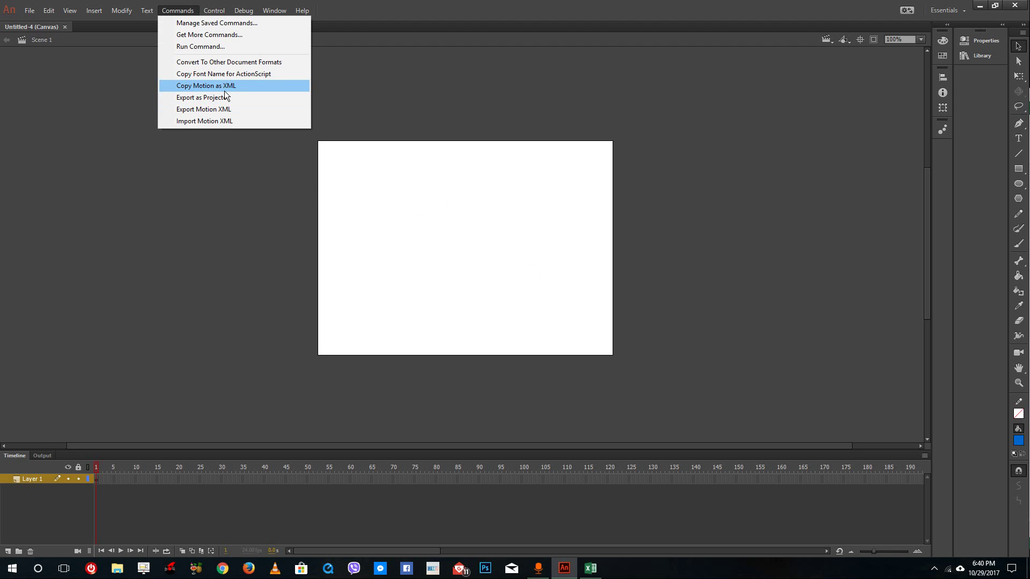
{"action": "left_click", "coordinate": [407, 183]}
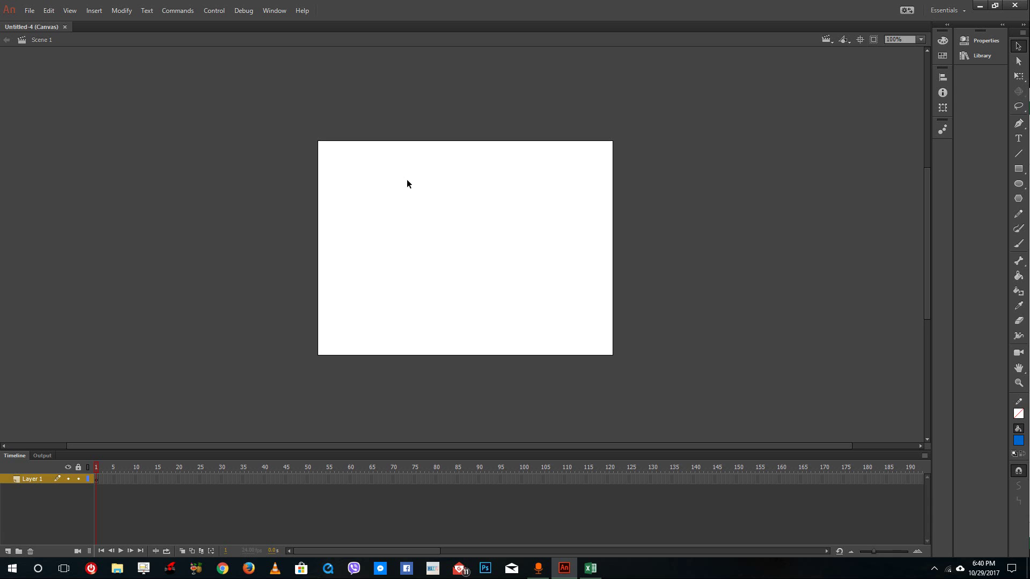
Draw a blue filled rectangle left of centre on the Canvas stage.
{"action": "left_click", "coordinate": [1018, 169]}
{"action": "left_click_drag", "start_coordinate": [379, 204], "coordinate": [505, 300]}
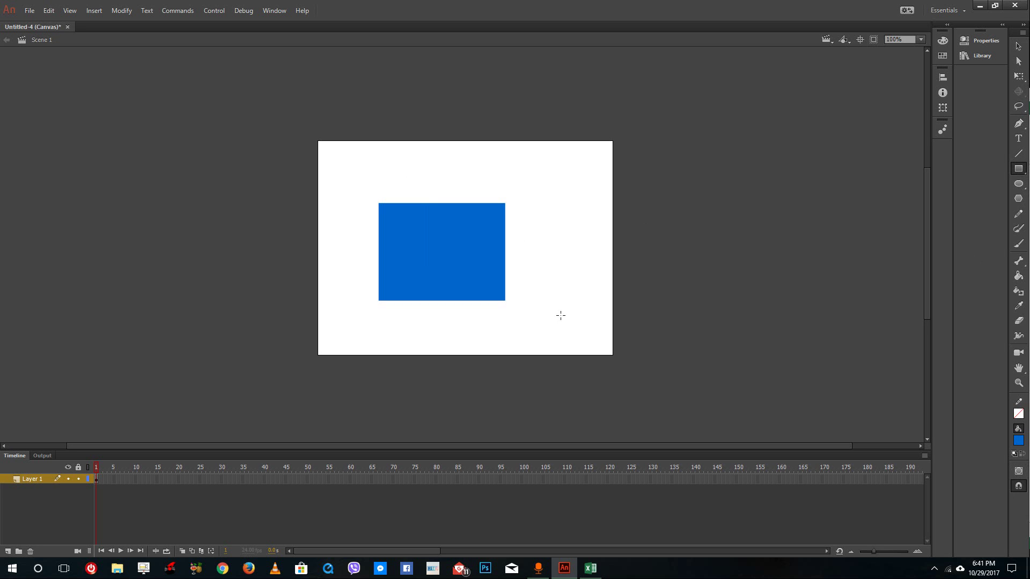
{"action": "left_click", "coordinate": [29, 11]}
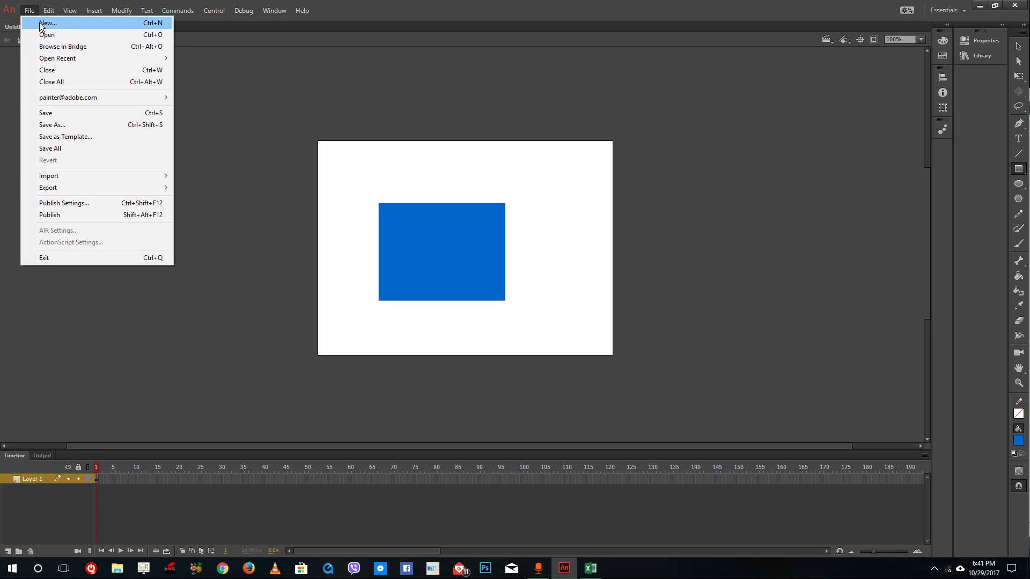
Create a new WebGL (Preview) document, Untitled-5, via the New Document dialog.
{"action": "left_click", "coordinate": [41, 25]}
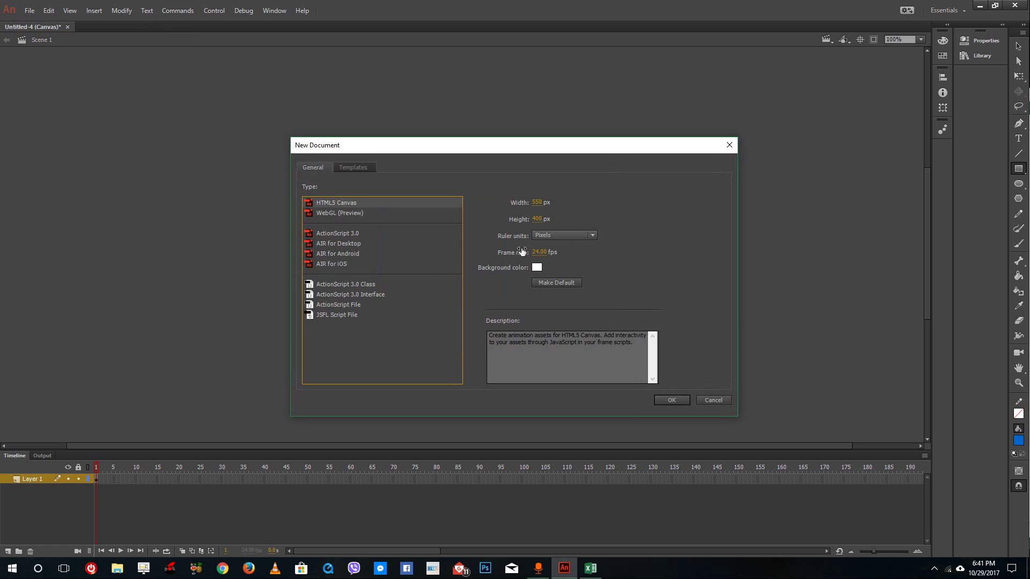
{"action": "left_click", "coordinate": [344, 236]}
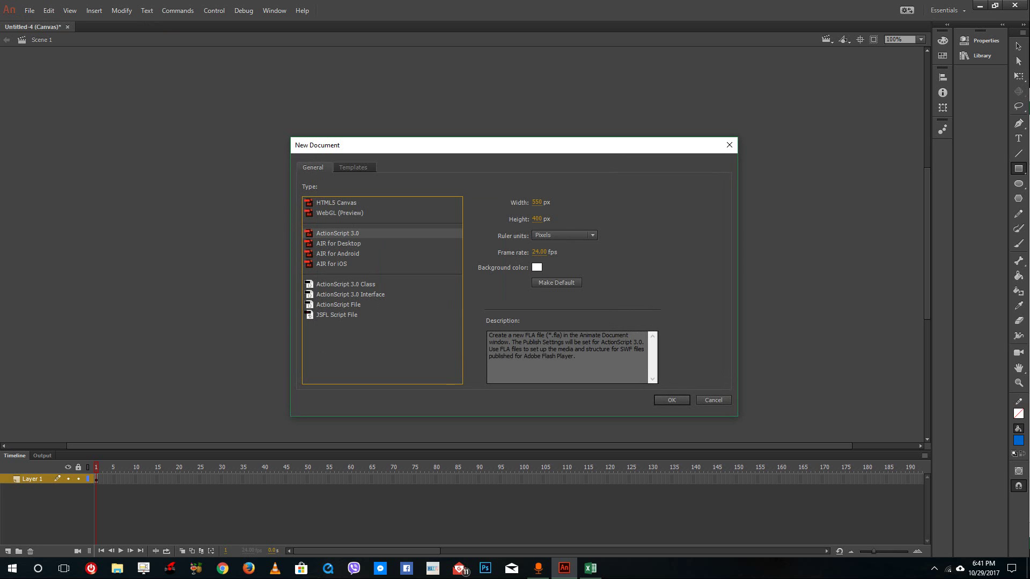
{"action": "left_click", "coordinate": [336, 215]}
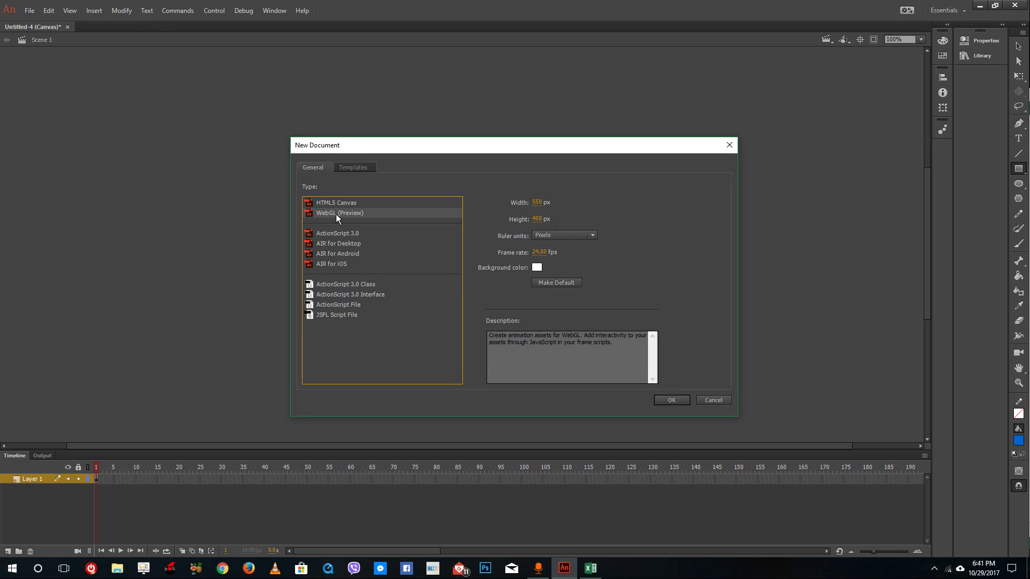
{"action": "key", "text": "Return"}
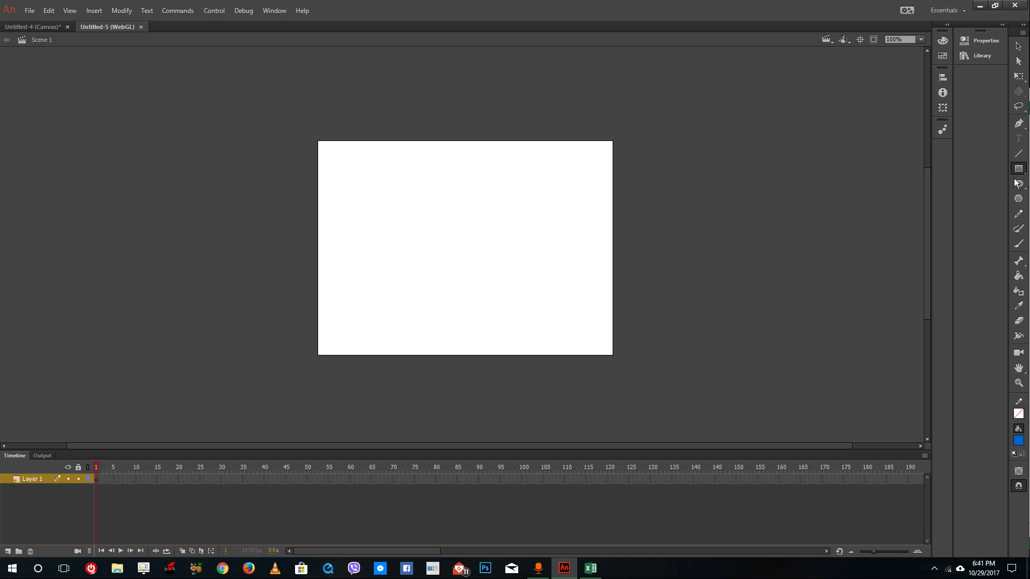
Draw a blue square on the WebGL stage, then create an AIR for Desktop document.
{"action": "left_click_drag", "start_coordinate": [414, 180], "coordinate": [536, 302]}
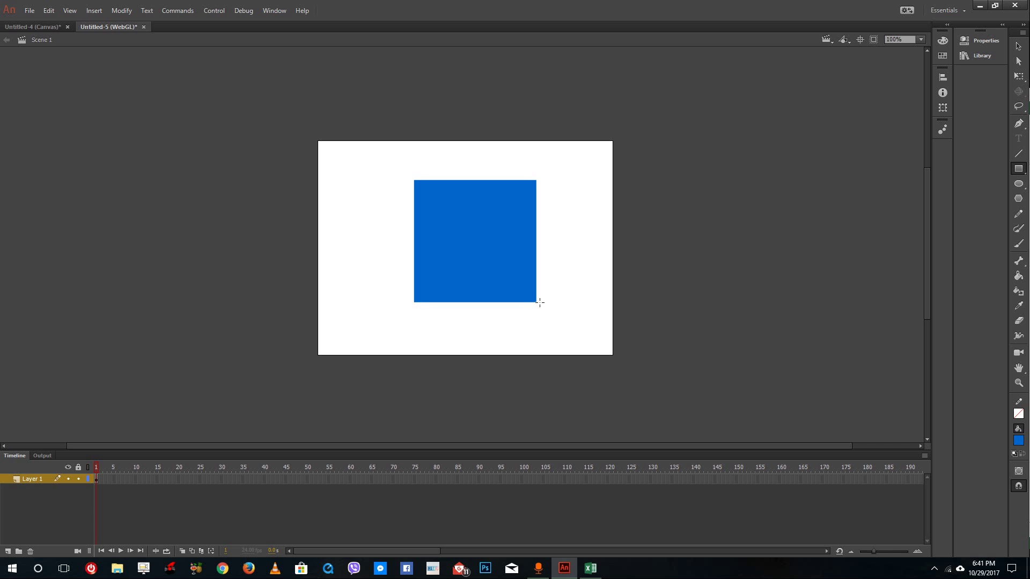
{"action": "left_click", "coordinate": [33, 13]}
{"action": "left_click", "coordinate": [39, 24]}
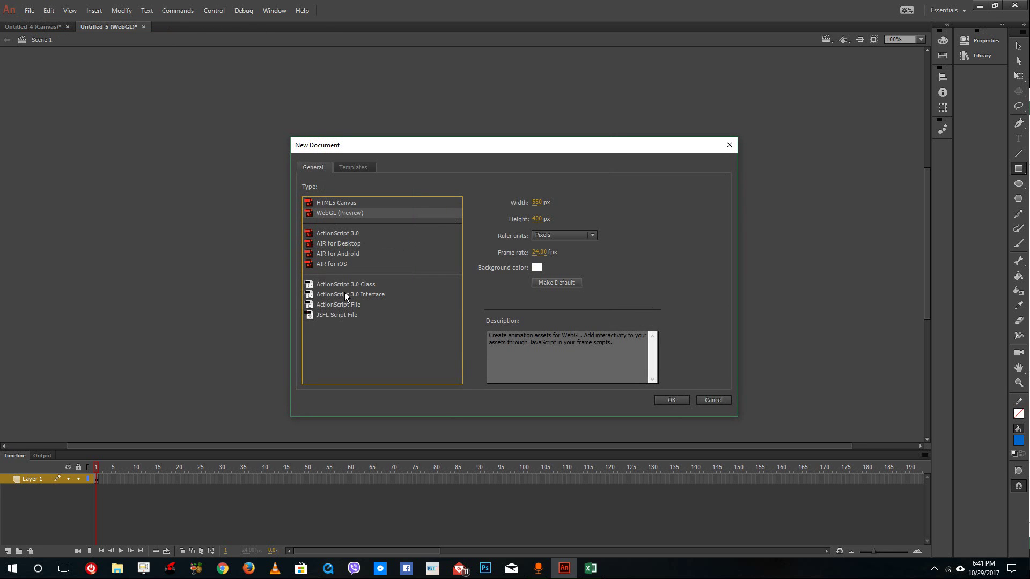
{"action": "double_click", "coordinate": [349, 243]}
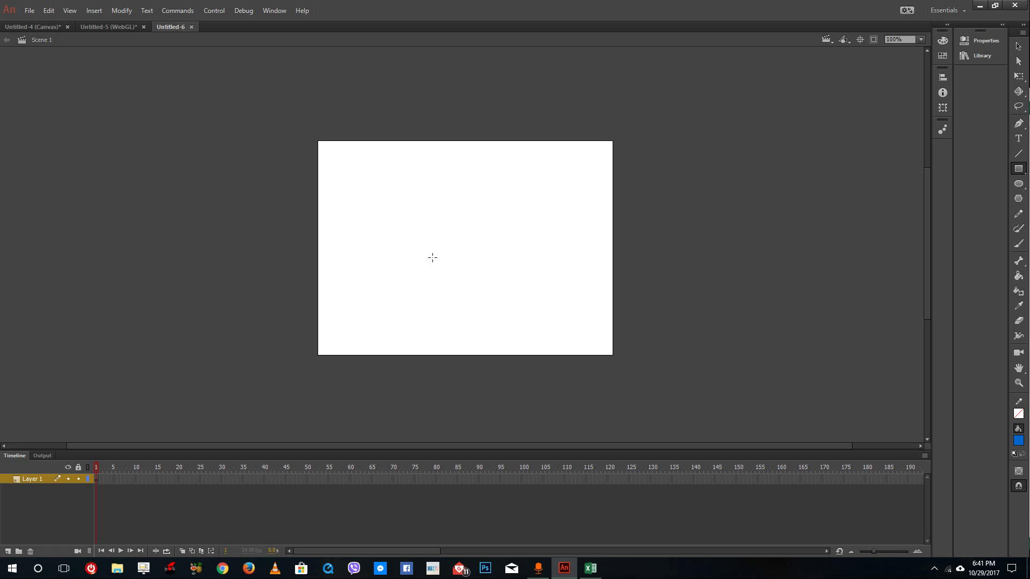
Create a new AIR for Android document, Untitled-7, and view its whole portrait stage.
{"action": "left_click", "coordinate": [29, 12]}
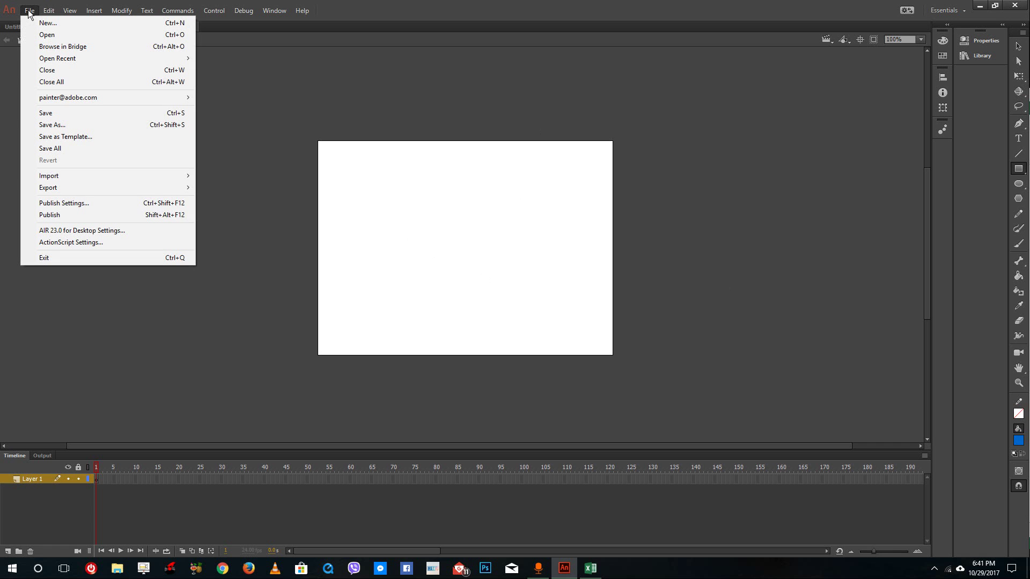
{"action": "left_click", "coordinate": [53, 22]}
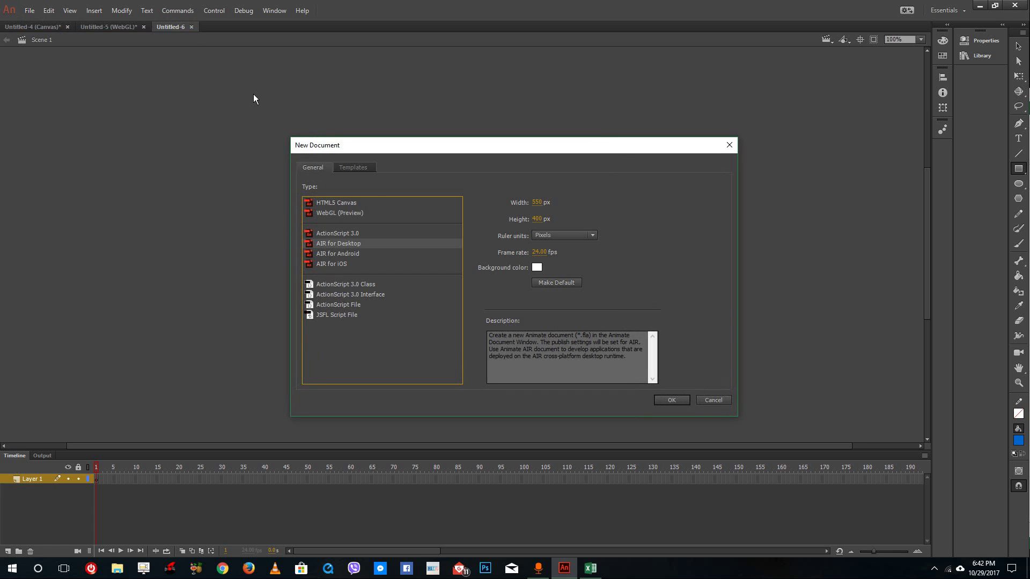
{"action": "left_click", "coordinate": [343, 255]}
{"action": "key", "text": "Return"}
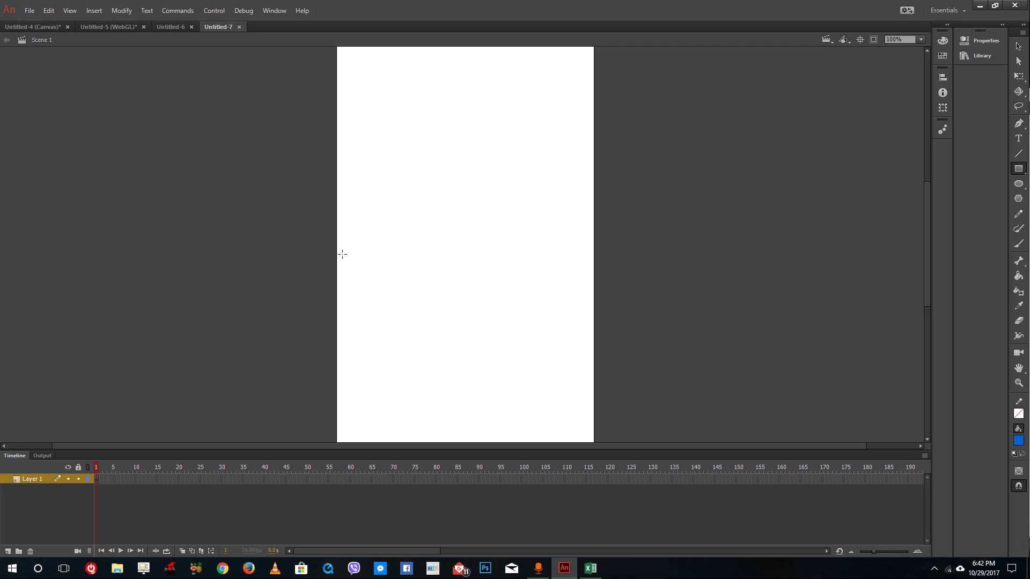
{"action": "scroll", "coordinate": [542, 233], "scroll_direction": "up", "scroll_amount": 4}
{"action": "scroll", "coordinate": [542, 233], "scroll_direction": "down", "scroll_amount": 8}
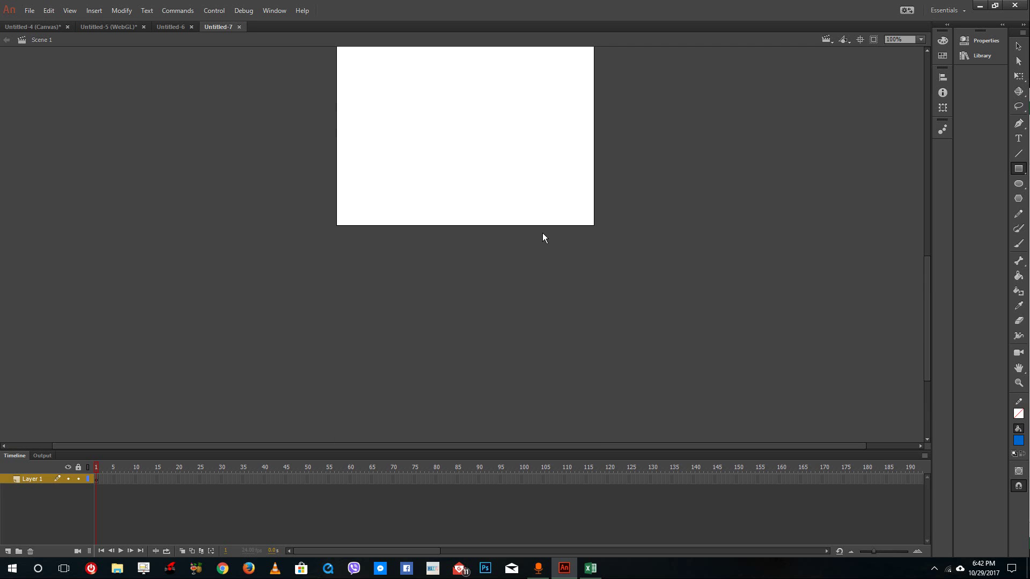
{"action": "scroll", "coordinate": [543, 233], "scroll_direction": "down", "scroll_amount": 2}
{"action": "scroll", "coordinate": [542, 233], "scroll_direction": "down", "scroll_amount": 3}
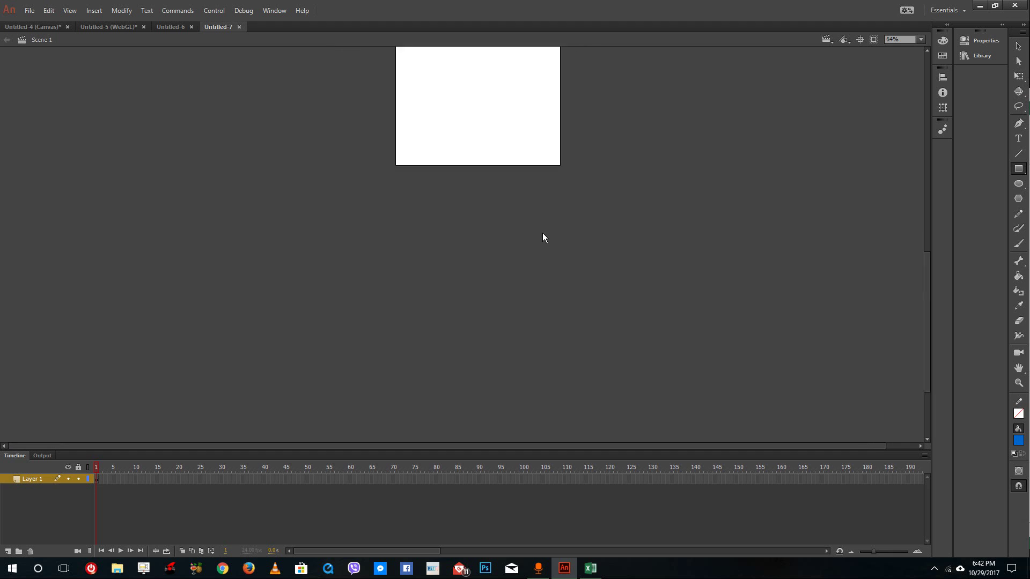
{"action": "scroll", "coordinate": [542, 233], "scroll_direction": "up", "scroll_amount": 4}
{"action": "scroll", "coordinate": [543, 233], "scroll_direction": "up", "scroll_amount": 3}
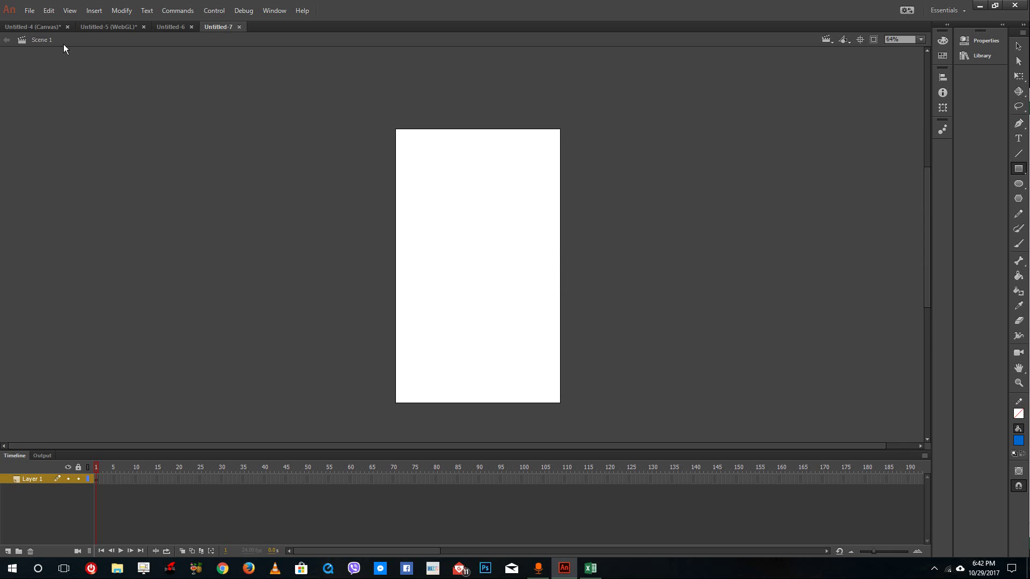
{"action": "left_click", "coordinate": [29, 10]}
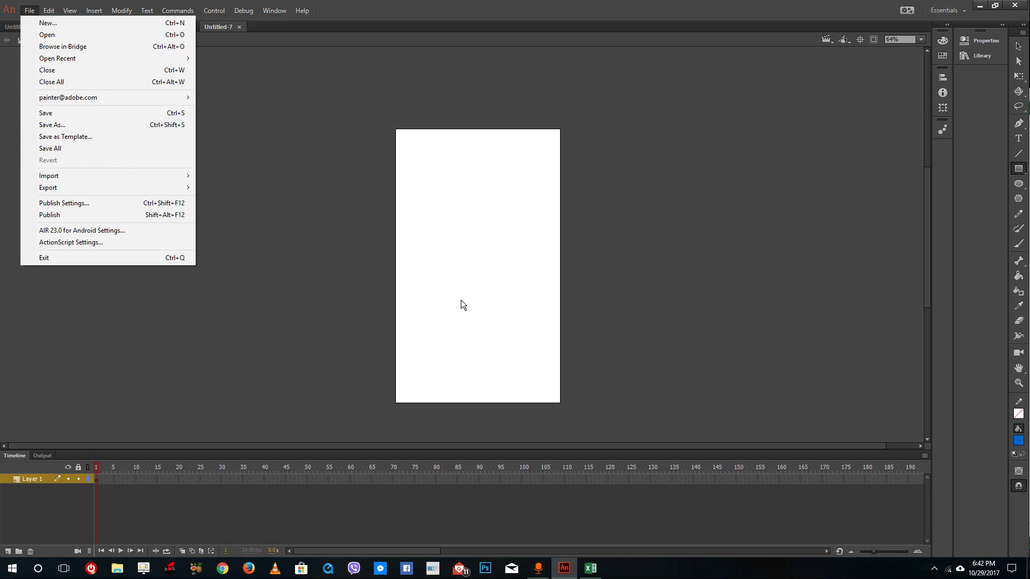
Add an AIR for iOS document, Untitled-8, then return to the Untitled-4 Canvas document.
{"action": "left_click", "coordinate": [57, 25]}
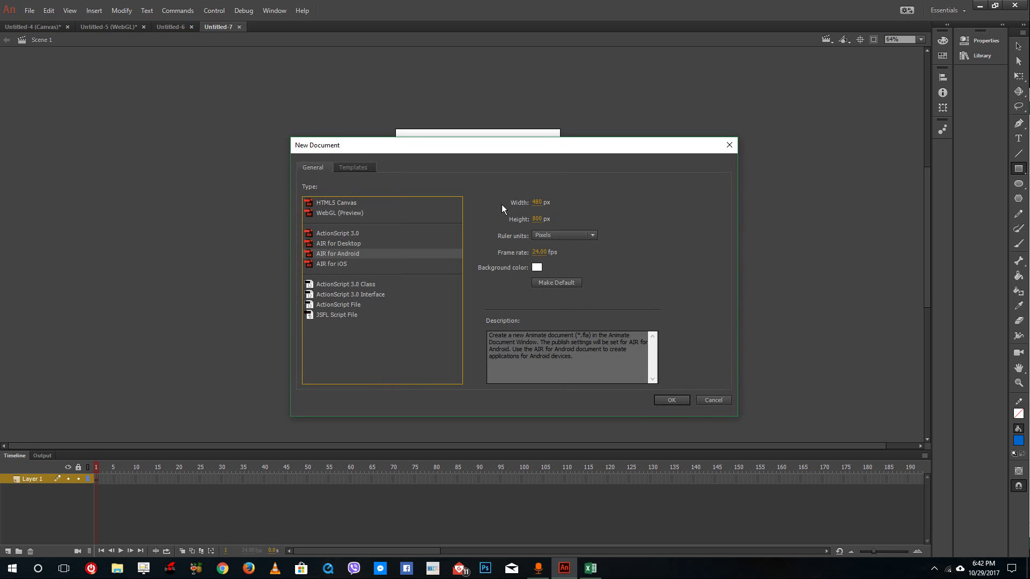
{"action": "double_click", "coordinate": [329, 263]}
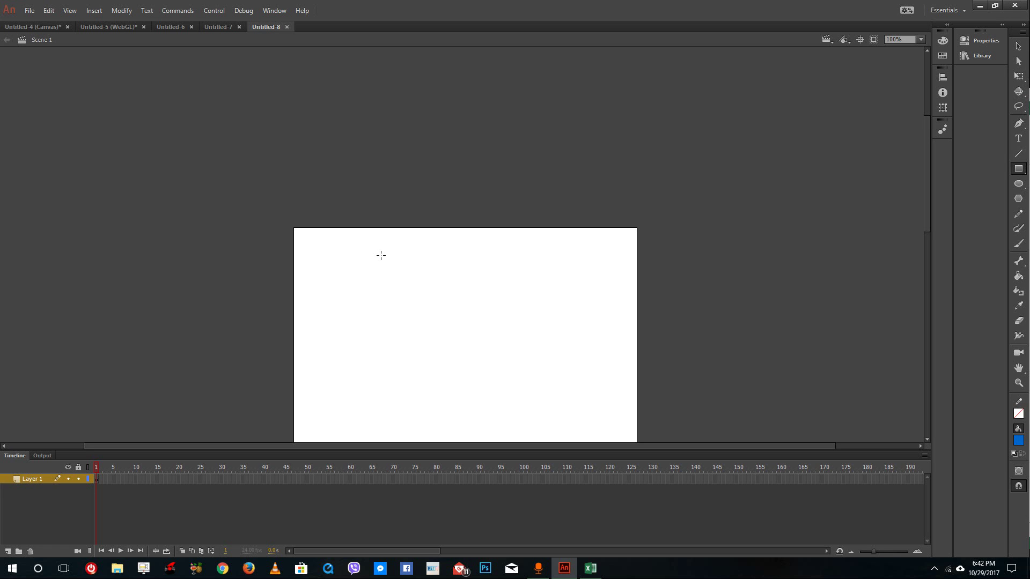
{"action": "scroll", "coordinate": [382, 256], "scroll_direction": "down", "scroll_amount": 5}
{"action": "scroll", "coordinate": [382, 258], "scroll_direction": "up", "scroll_amount": 5}
{"action": "scroll", "coordinate": [382, 261], "scroll_direction": "down", "scroll_amount": 4}
{"action": "scroll", "coordinate": [382, 261], "scroll_direction": "up", "scroll_amount": 4}
{"action": "scroll", "coordinate": [425, 272], "scroll_direction": "down", "scroll_amount": 4}
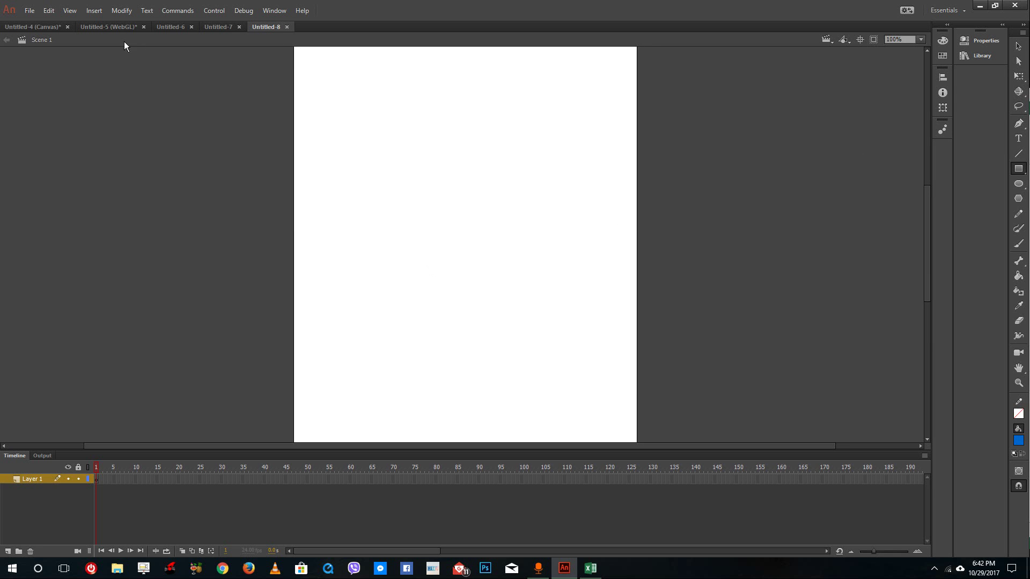
{"action": "left_click", "coordinate": [40, 26]}
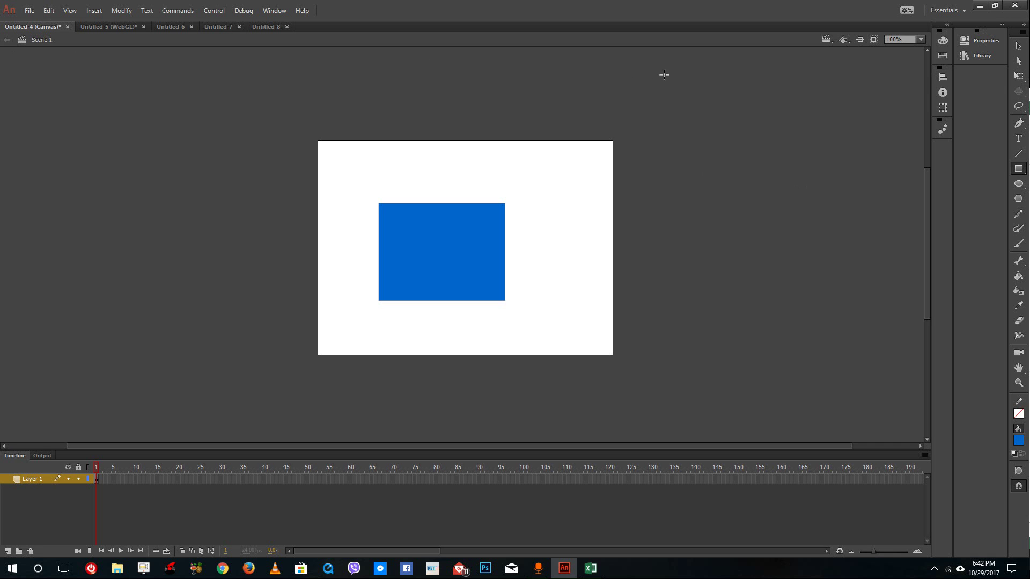
Show the Untitled-6 document and open the Code Snippets panel from the Window menu.
{"action": "left_click", "coordinate": [276, 12]}
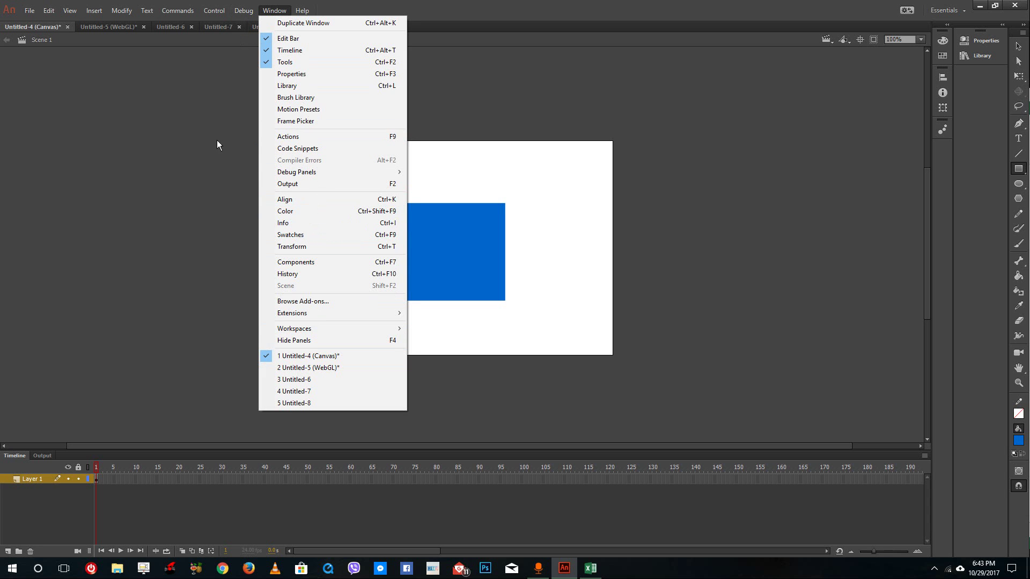
{"action": "left_click", "coordinate": [159, 92]}
{"action": "left_click", "coordinate": [98, 25]}
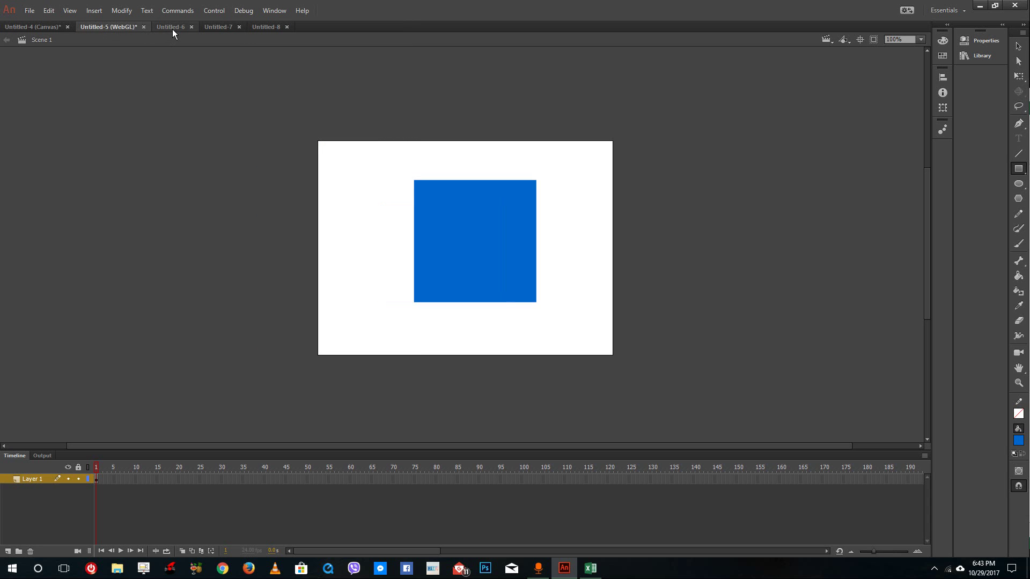
{"action": "left_click", "coordinate": [164, 31]}
{"action": "left_click", "coordinate": [263, 11]}
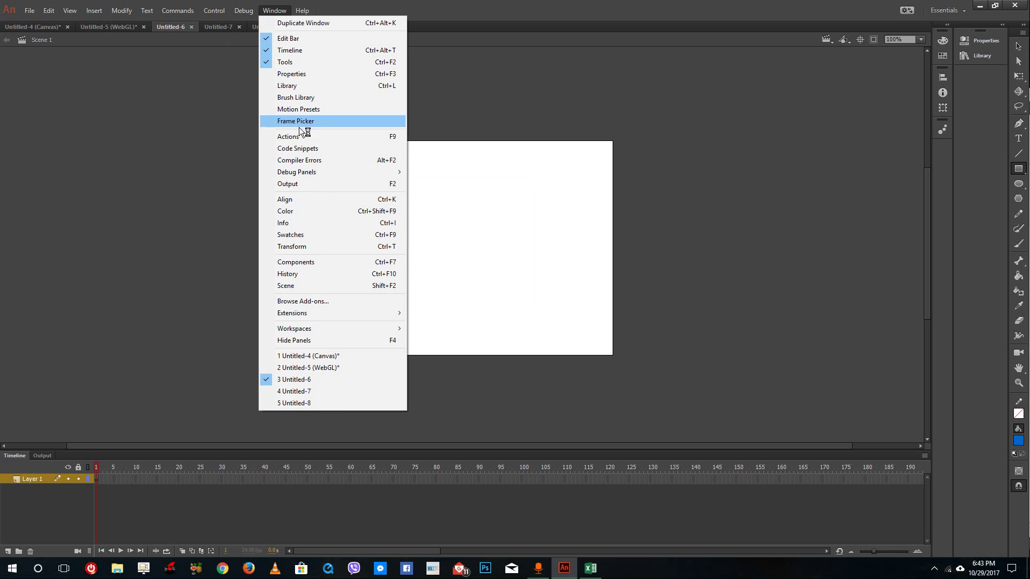
{"action": "left_click", "coordinate": [292, 149]}
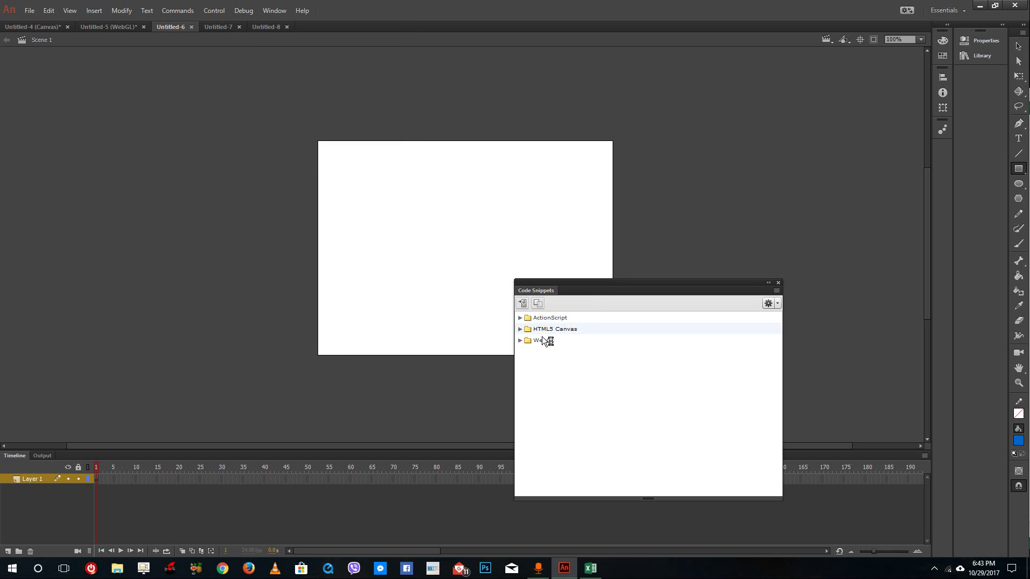
Expand HTML5 Canvas > Timeline Navigation in Code Snippets, ending on the Untitled-6 document.
{"action": "left_click", "coordinate": [37, 26]}
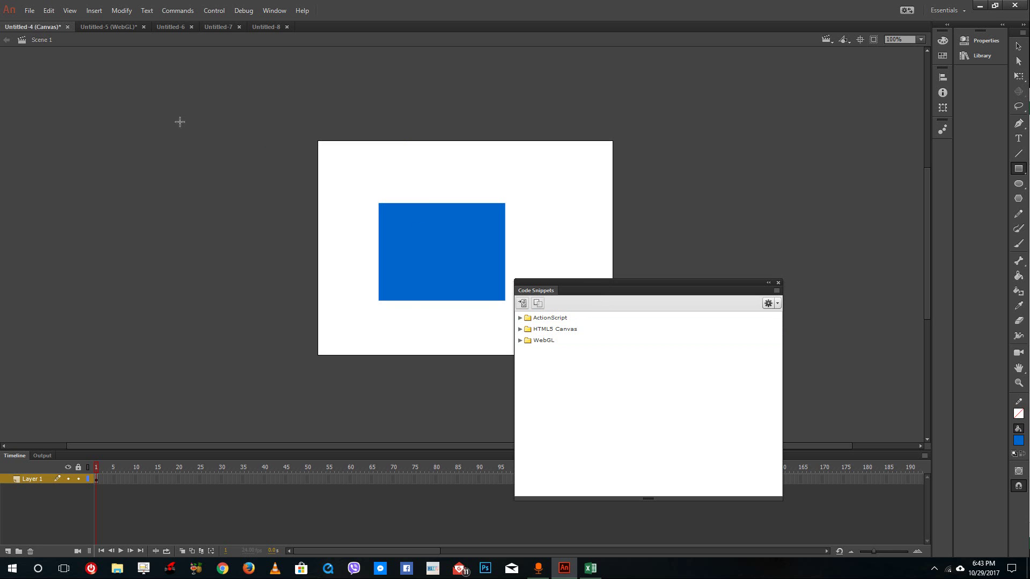
{"action": "left_click", "coordinate": [268, 10]}
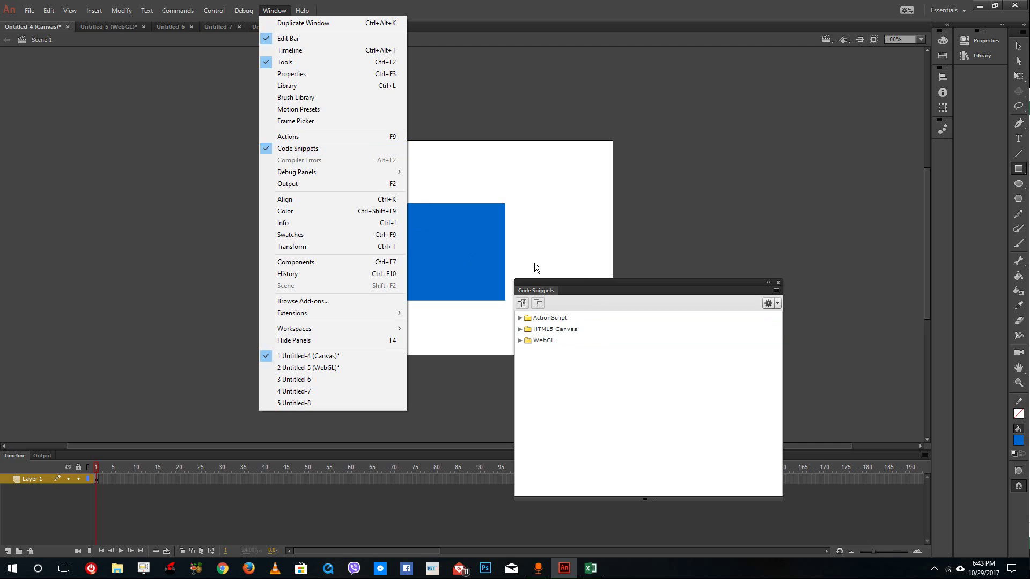
{"action": "left_click", "coordinate": [636, 374]}
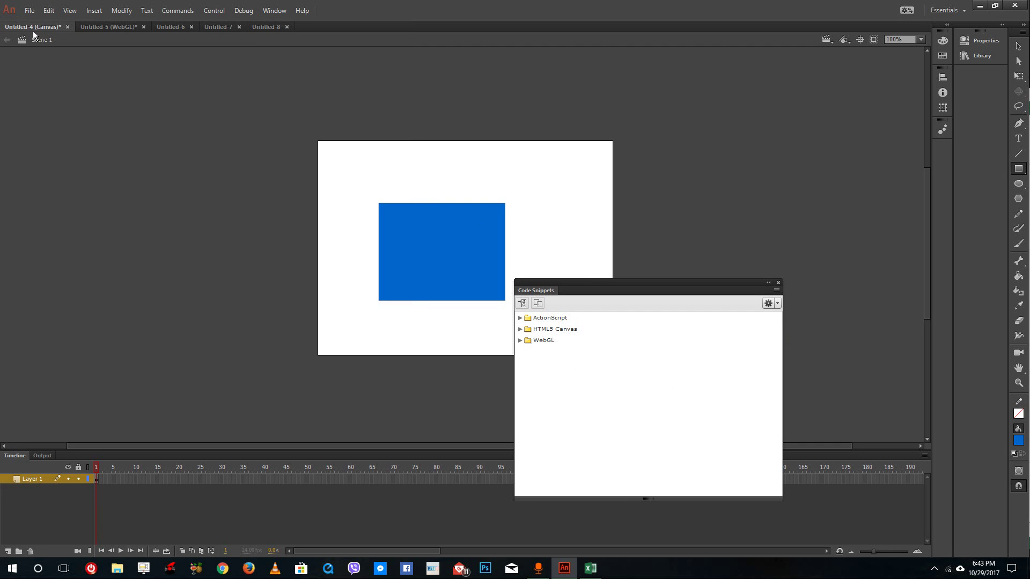
{"action": "left_click", "coordinate": [520, 329]}
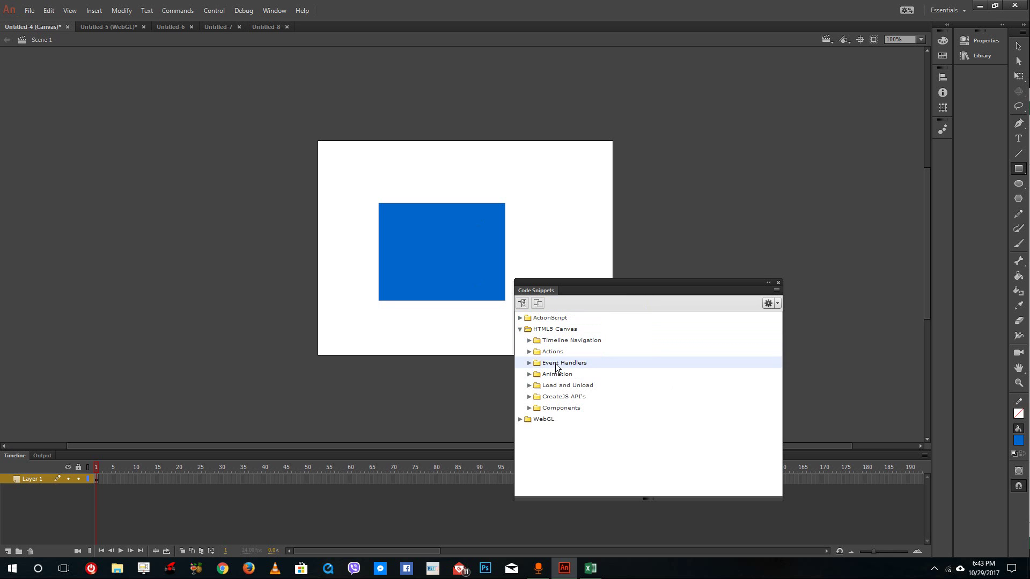
{"action": "left_click", "coordinate": [529, 341]}
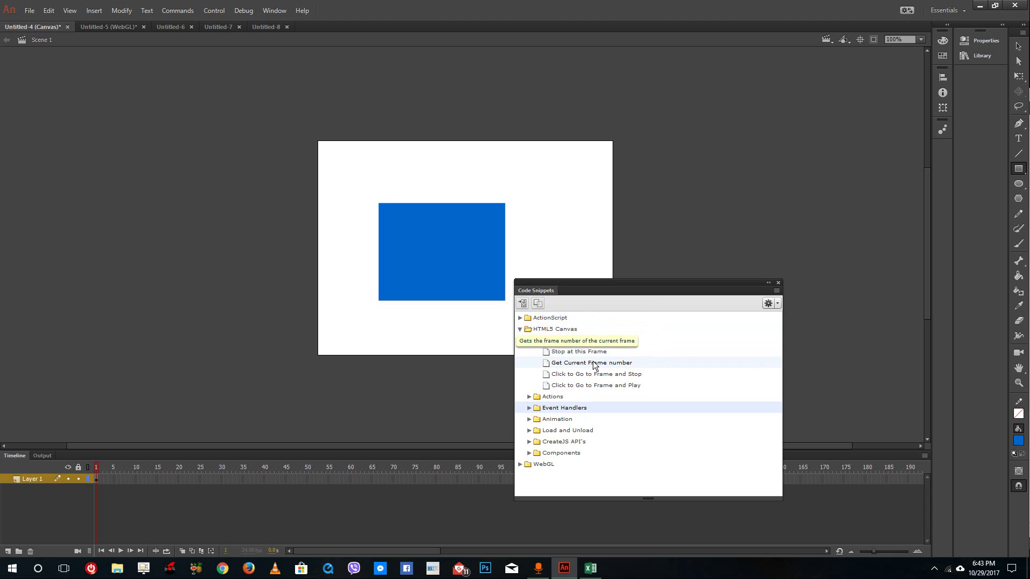
{"action": "left_click", "coordinate": [169, 28]}
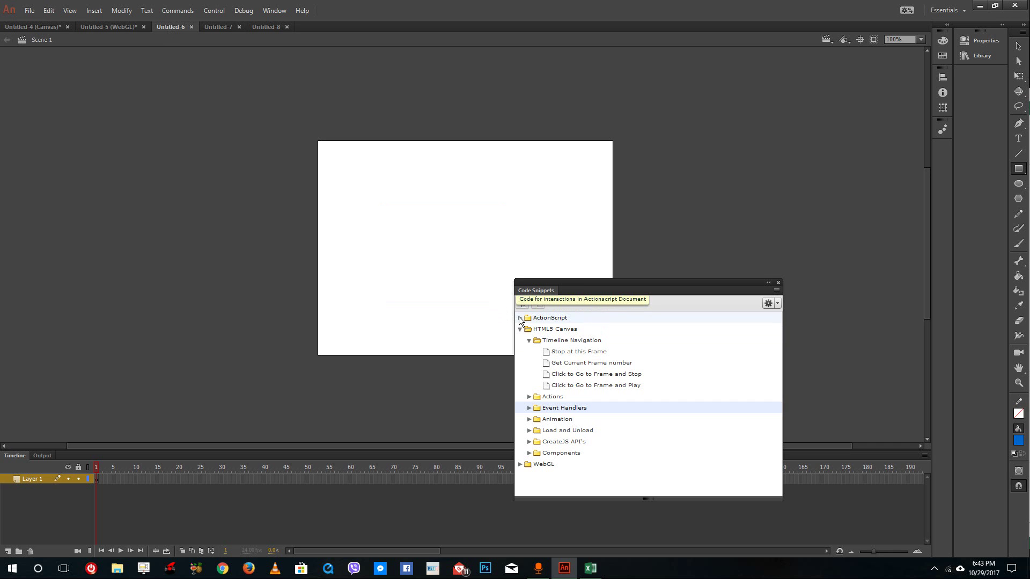
Expand the ActionScript snippet folder and browse Load and Unload and Event Handlers.
{"action": "left_click", "coordinate": [520, 318]}
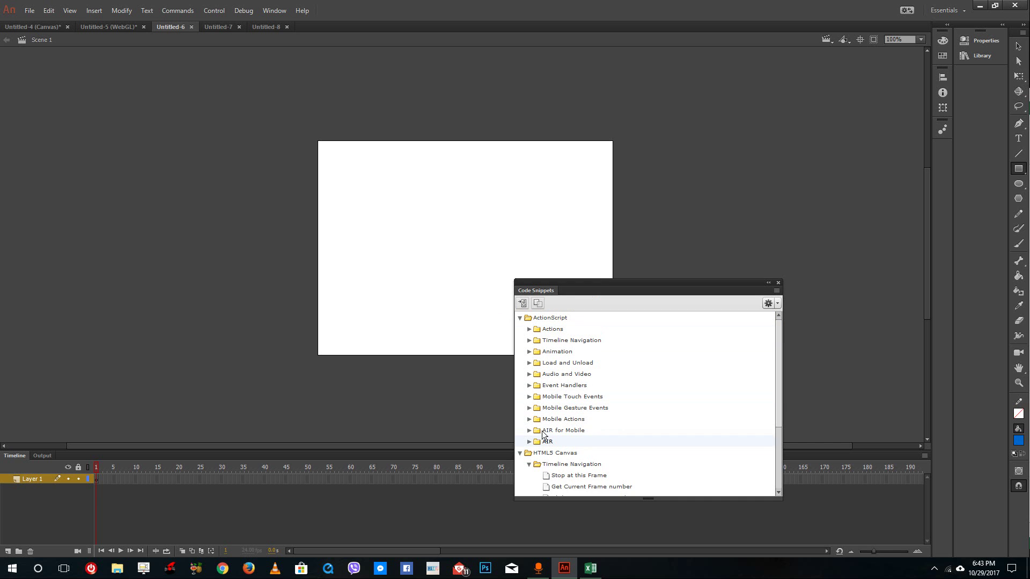
{"action": "left_click", "coordinate": [529, 364]}
{"action": "left_click", "coordinate": [529, 364]}
{"action": "scroll", "coordinate": [561, 374], "scroll_direction": "down", "scroll_amount": 3}
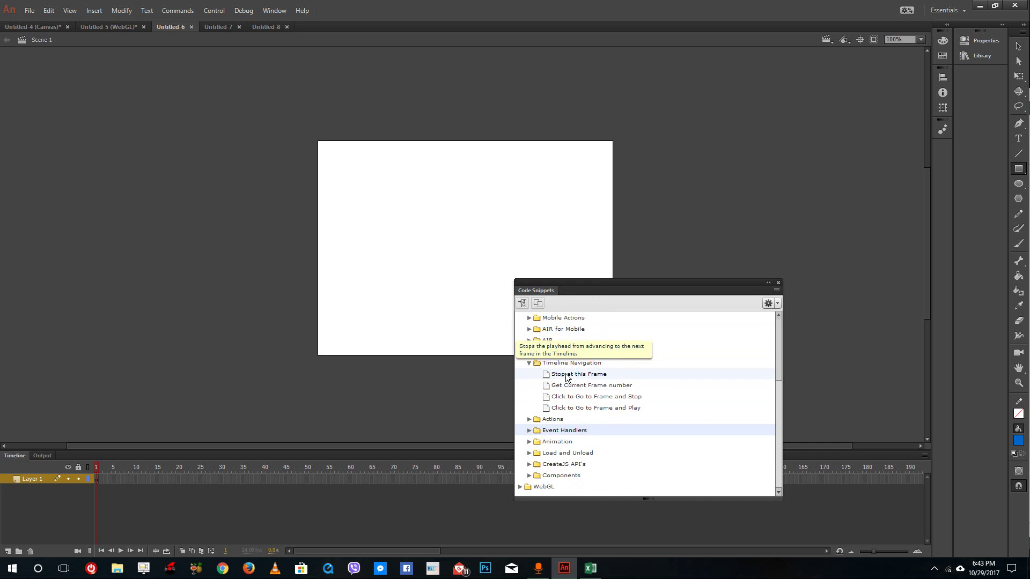
{"action": "left_click", "coordinate": [573, 429]}
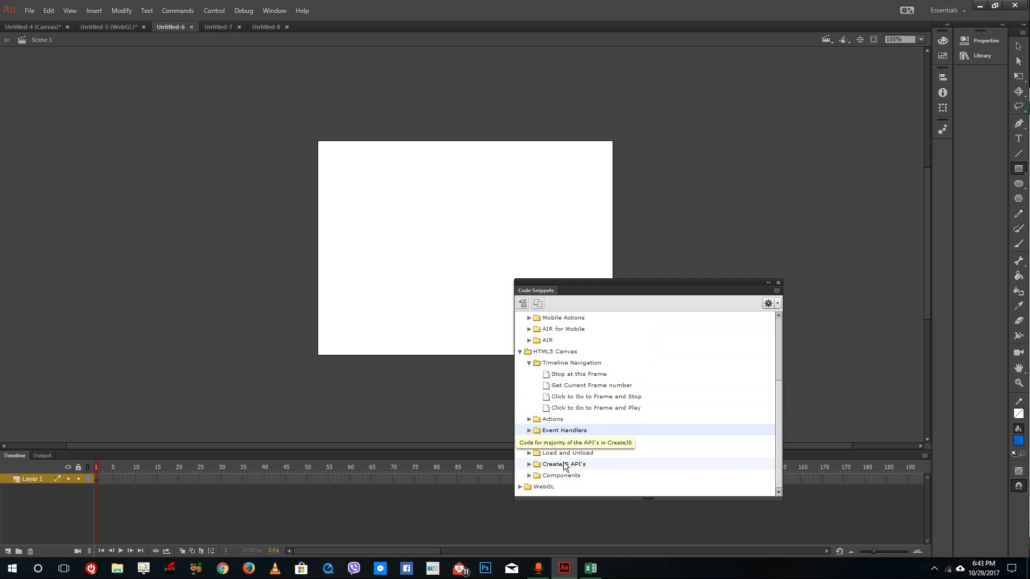
Expand the WebGL folder and its Animation snippets, scrolling through the list.
{"action": "left_click", "coordinate": [520, 487]}
{"action": "left_click", "coordinate": [530, 486]}
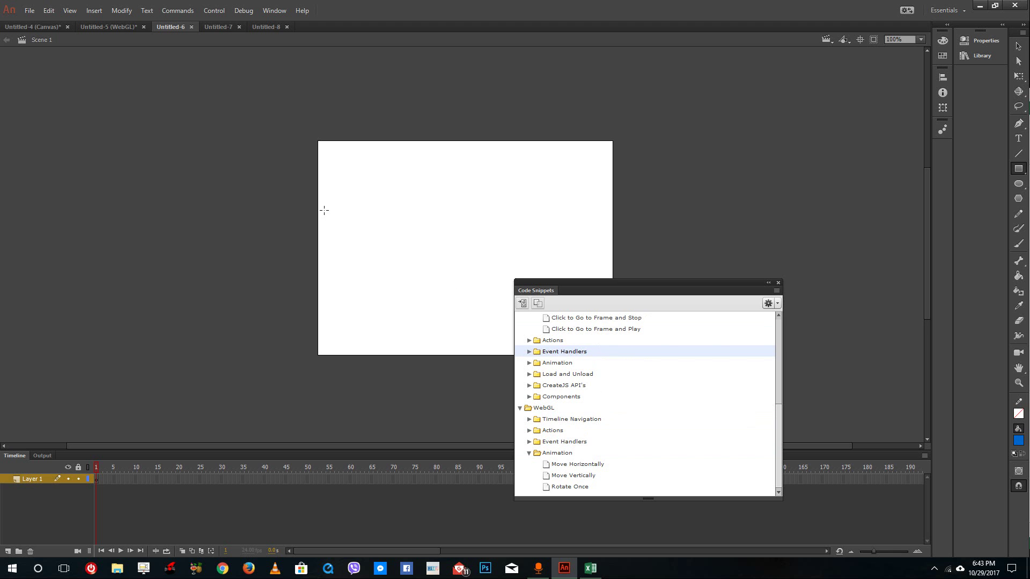
{"action": "scroll", "coordinate": [645, 397], "scroll_direction": "up", "scroll_amount": 5}
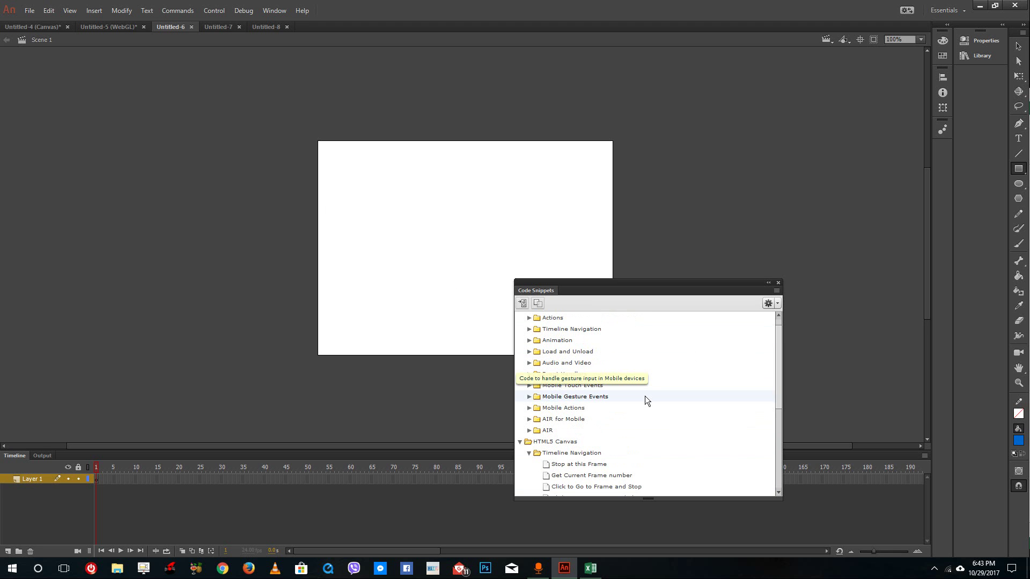
{"action": "scroll", "coordinate": [645, 362], "scroll_direction": "up", "scroll_amount": 1}
{"action": "scroll", "coordinate": [603, 364], "scroll_direction": "down", "scroll_amount": 5}
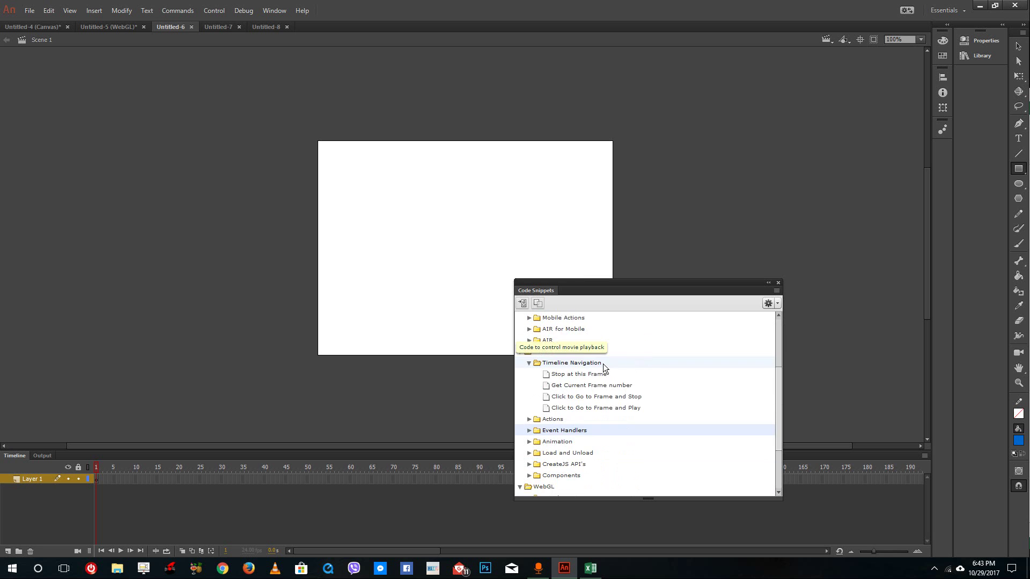
{"action": "scroll", "coordinate": [558, 390], "scroll_direction": "up", "scroll_amount": 5}
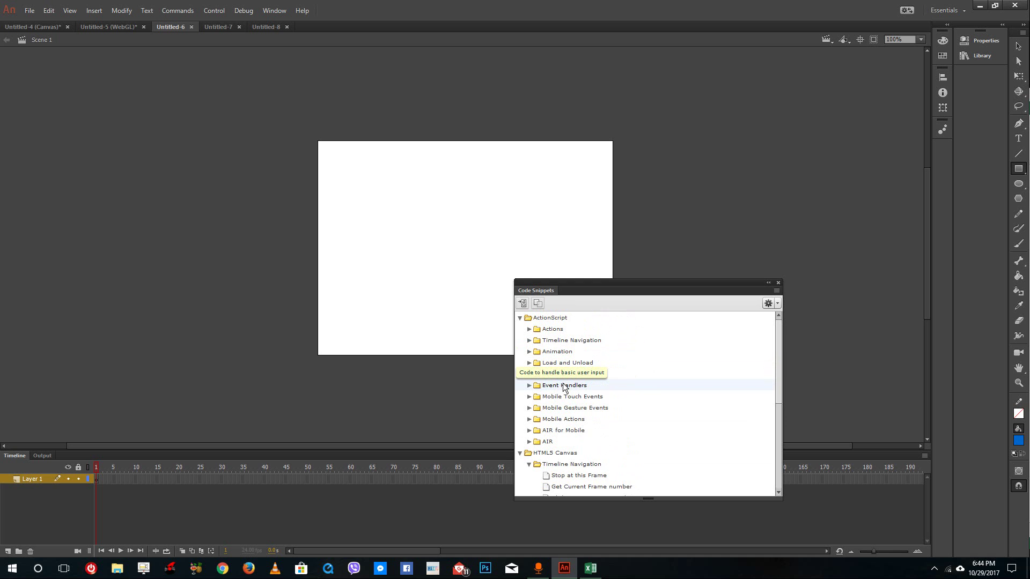
{"action": "scroll", "coordinate": [573, 449], "scroll_direction": "down", "scroll_amount": 2}
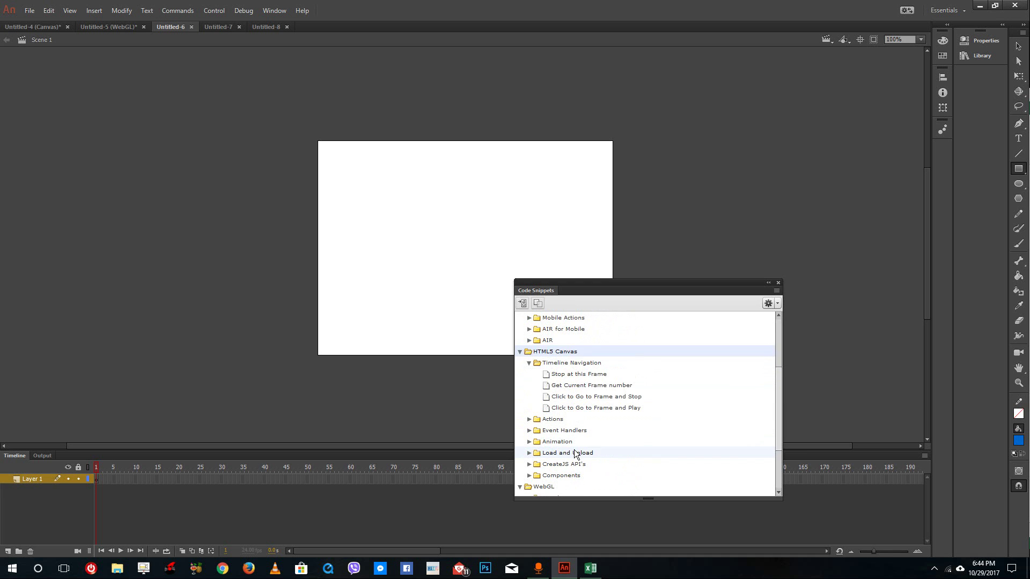
{"action": "left_click", "coordinate": [50, 27]}
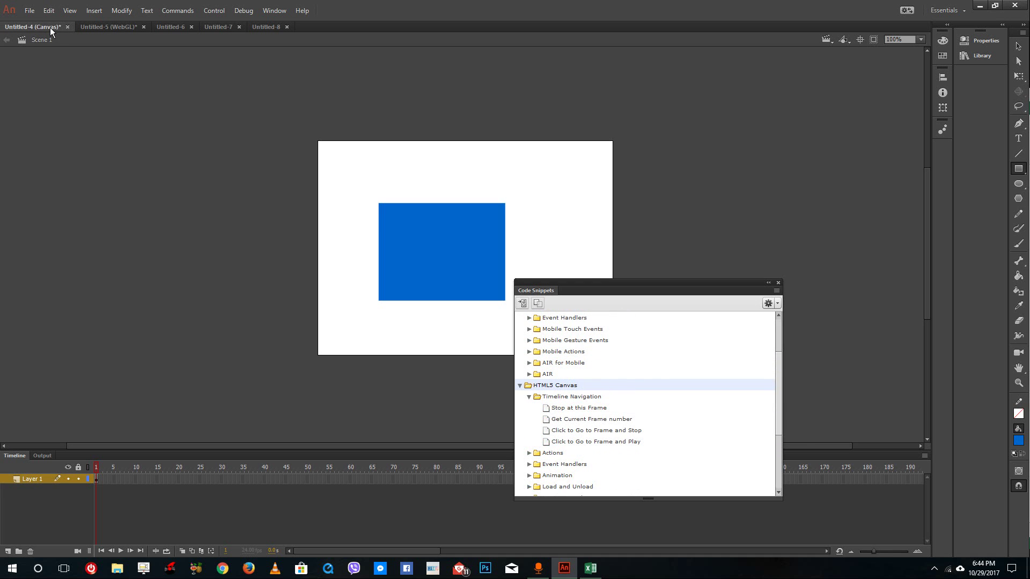
{"action": "left_click", "coordinate": [126, 27]}
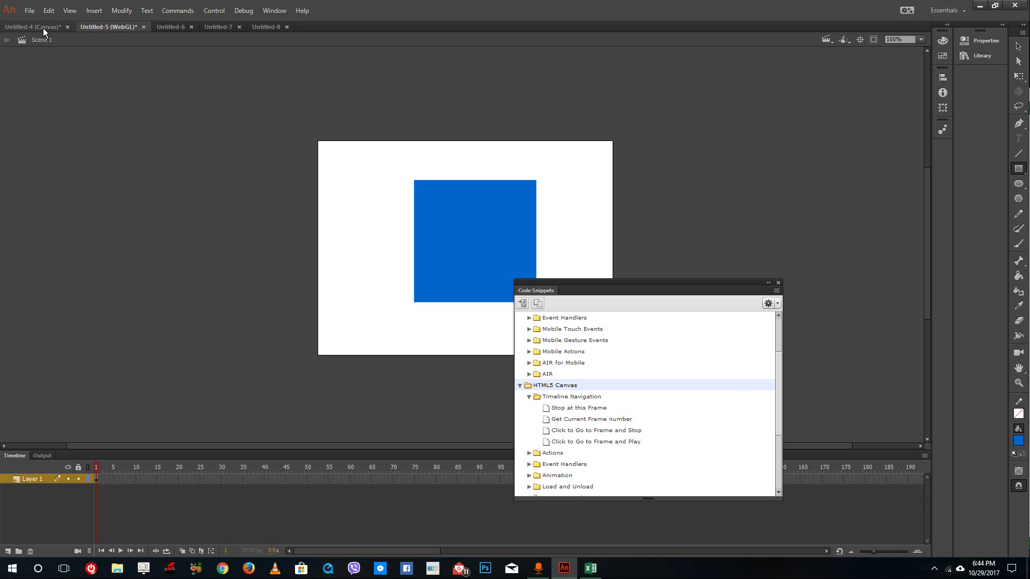
{"action": "left_click", "coordinate": [176, 28]}
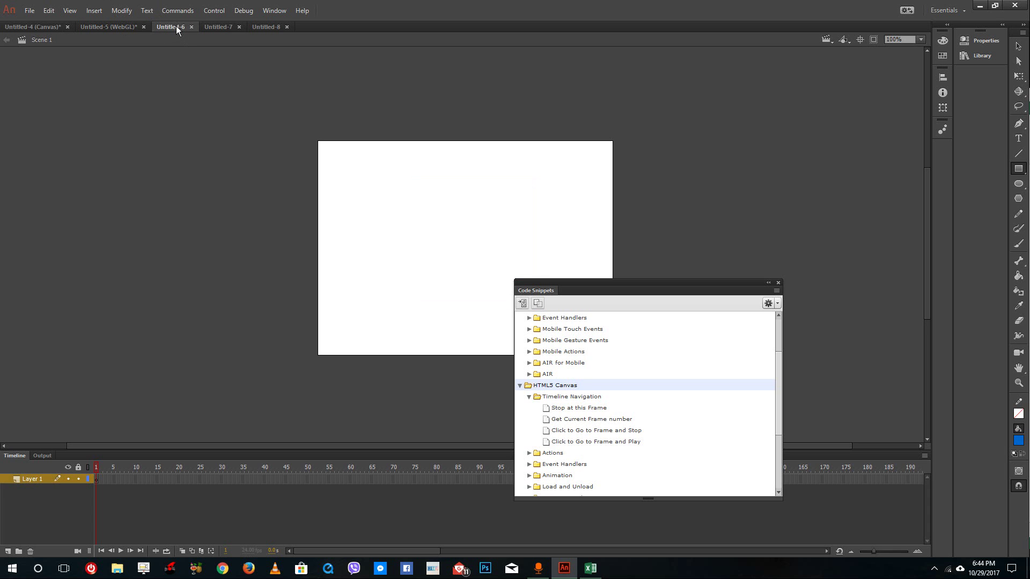